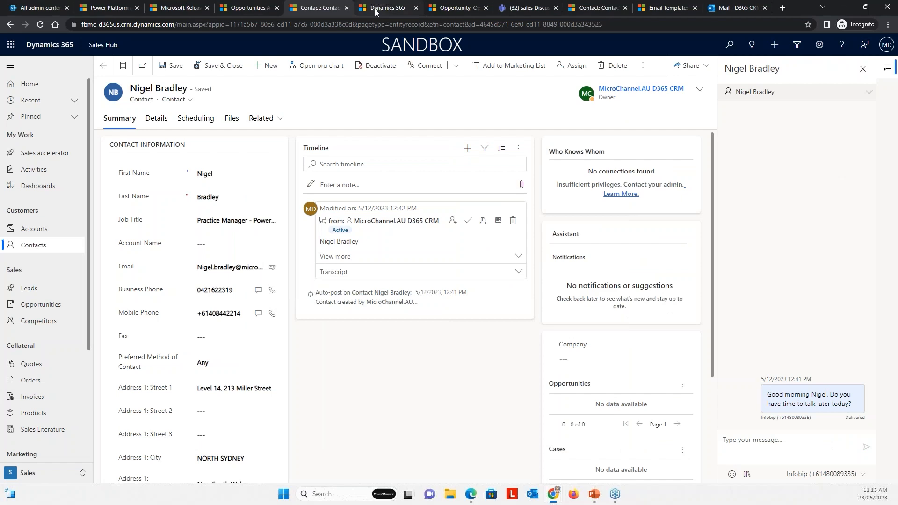
Show the Sales accelerator work list, and advance the presentation to the Teams Chat on D365 Records slide.
{"action": "left_click", "coordinate": [375, 8]}
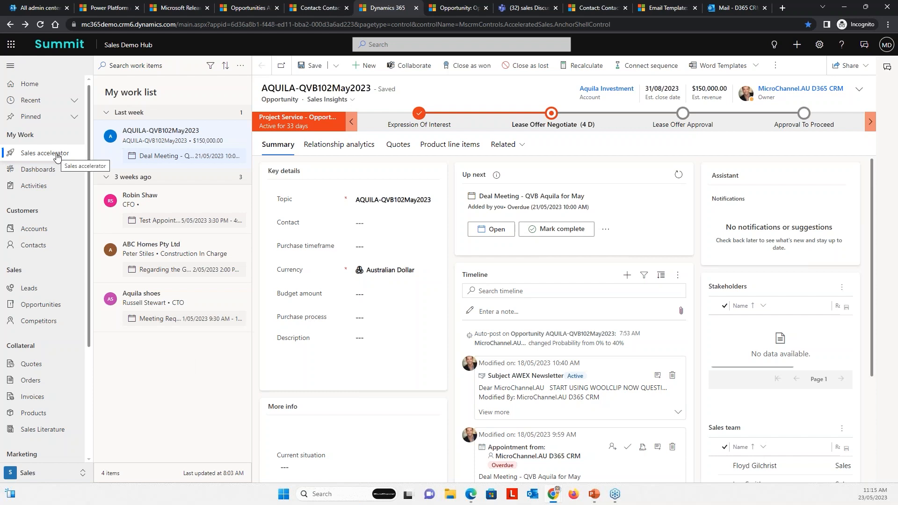
{"action": "mouse_move", "coordinate": [162, 160]}
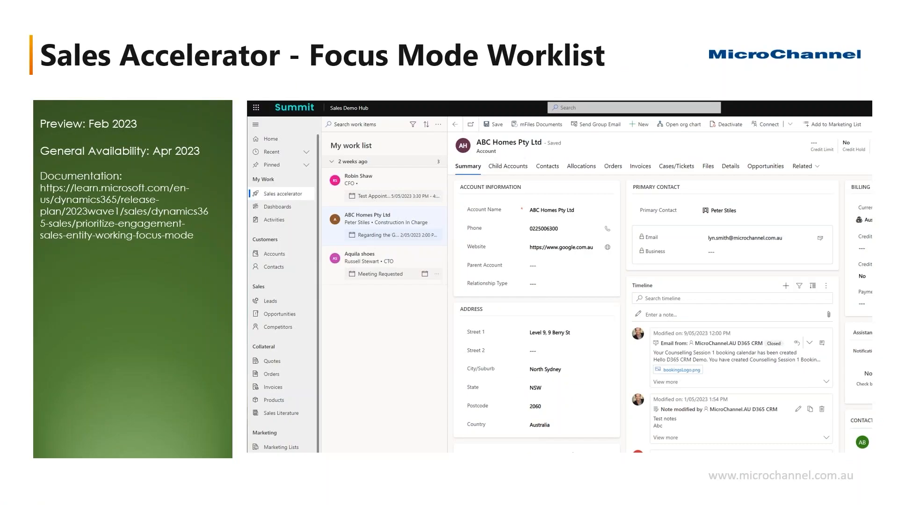
{"action": "key", "text": "Right"}
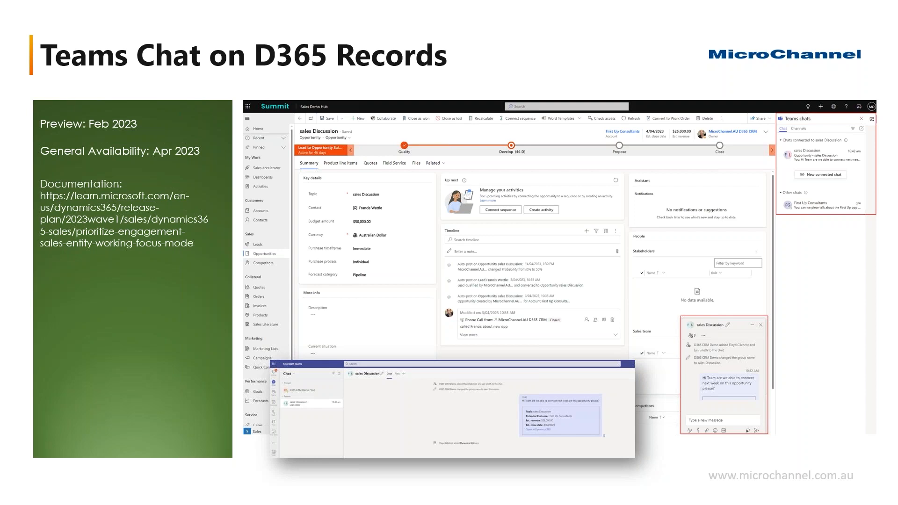
{"action": "key", "text": "alt+Tab"}
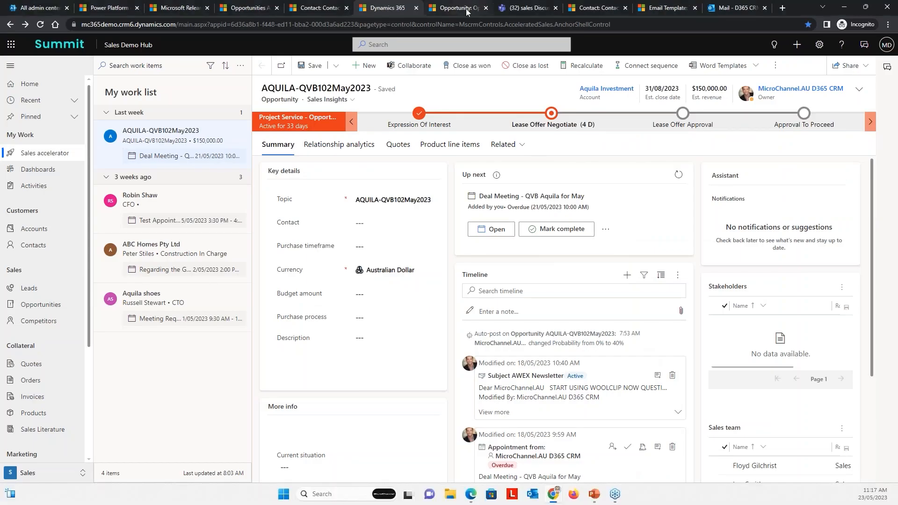
Open the Teams chats of the sales Discussion opportunity and read through its connected sales Discussion chat.
{"action": "left_click", "coordinate": [461, 8]}
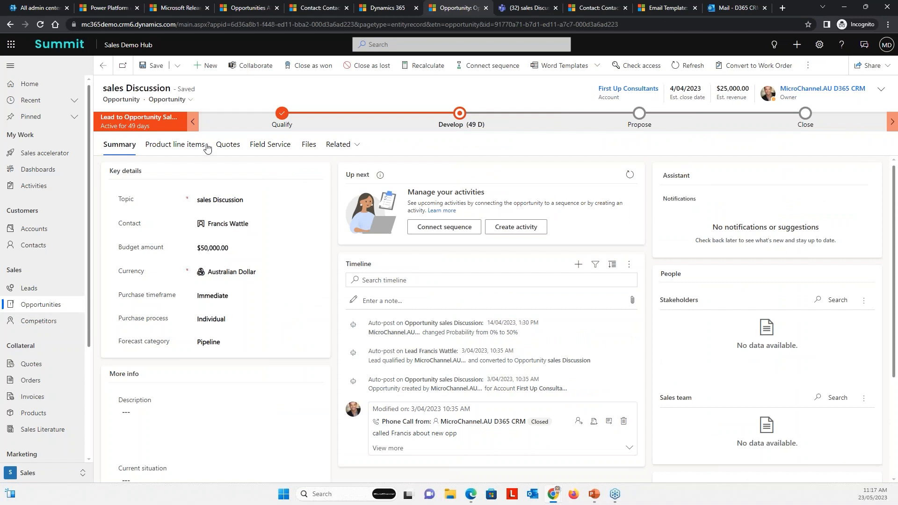
{"action": "left_click", "coordinate": [865, 46]}
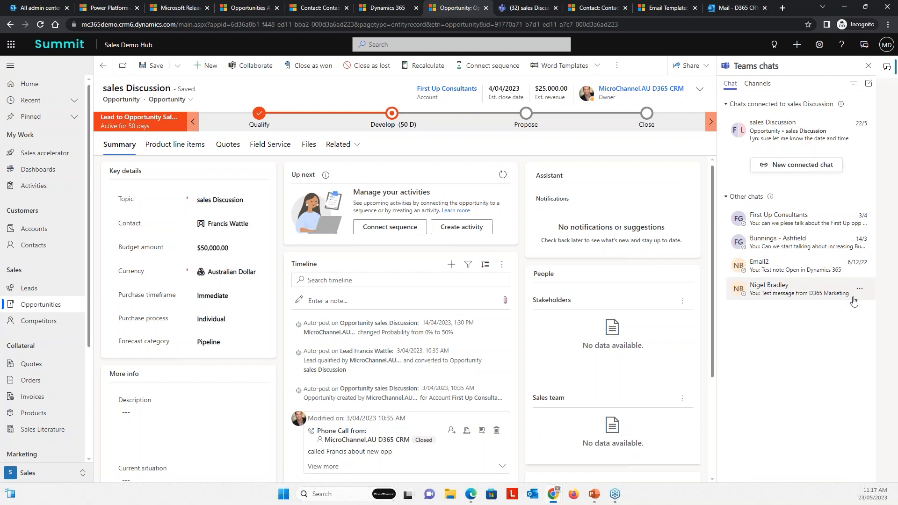
{"action": "left_click", "coordinate": [777, 132]}
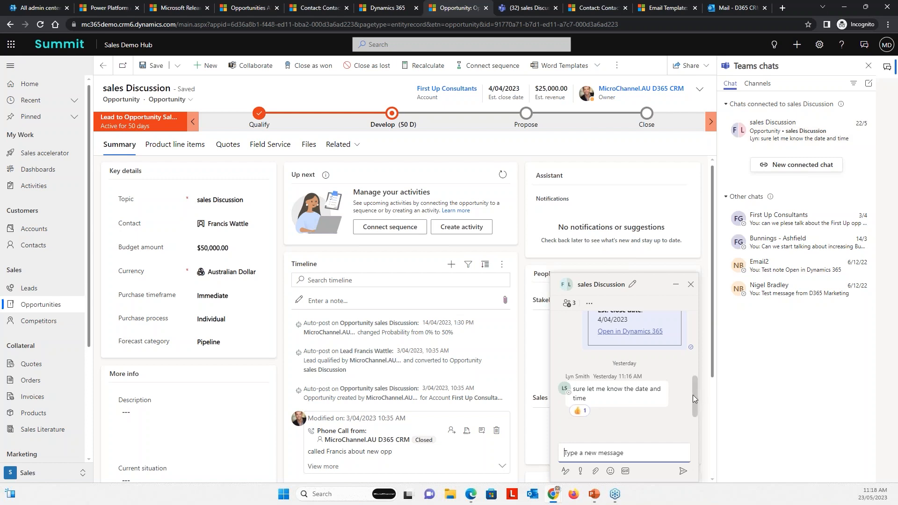
{"action": "left_click_drag", "start_coordinate": [695, 395], "coordinate": [693, 337]}
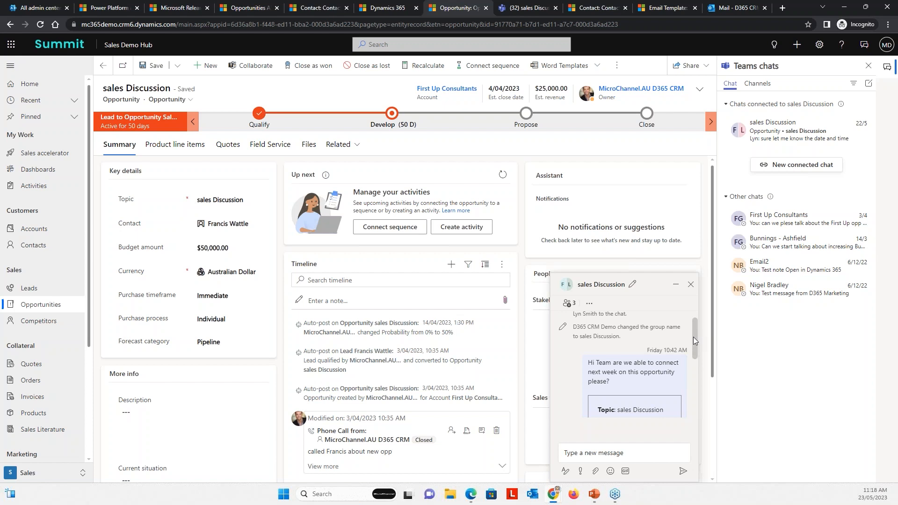
{"action": "left_click_drag", "start_coordinate": [694, 340], "coordinate": [694, 349]}
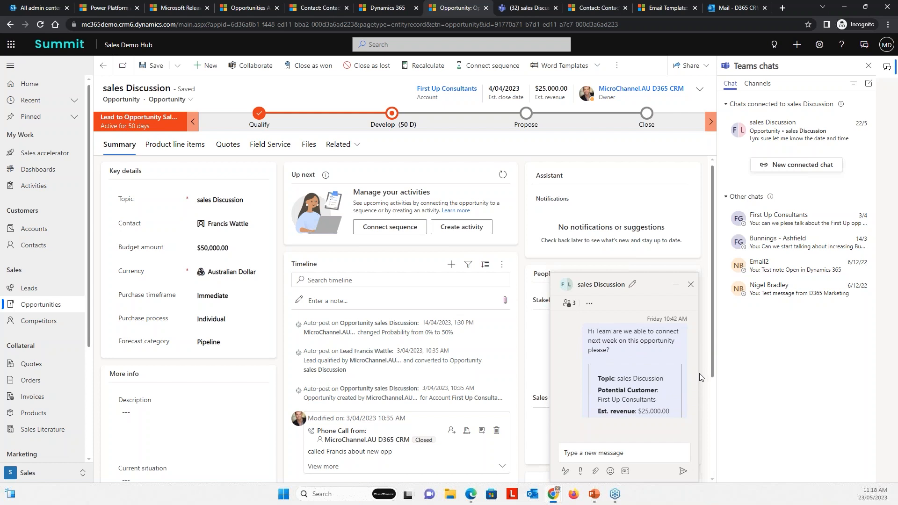
{"action": "left_click_drag", "start_coordinate": [697, 349], "coordinate": [696, 396]}
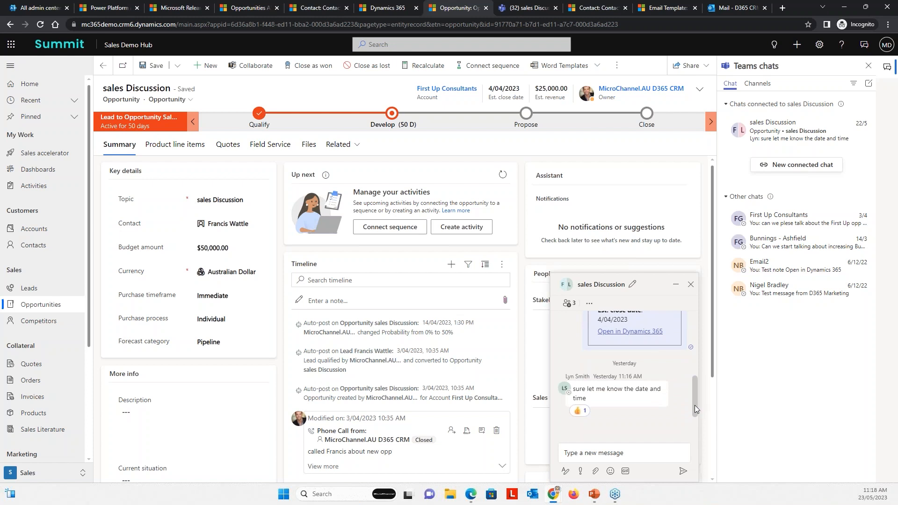
Examine the sales Discussion chat and its opportunity card in Microsoft Teams, and return to the opportunity record.
{"action": "left_click", "coordinate": [521, 9]}
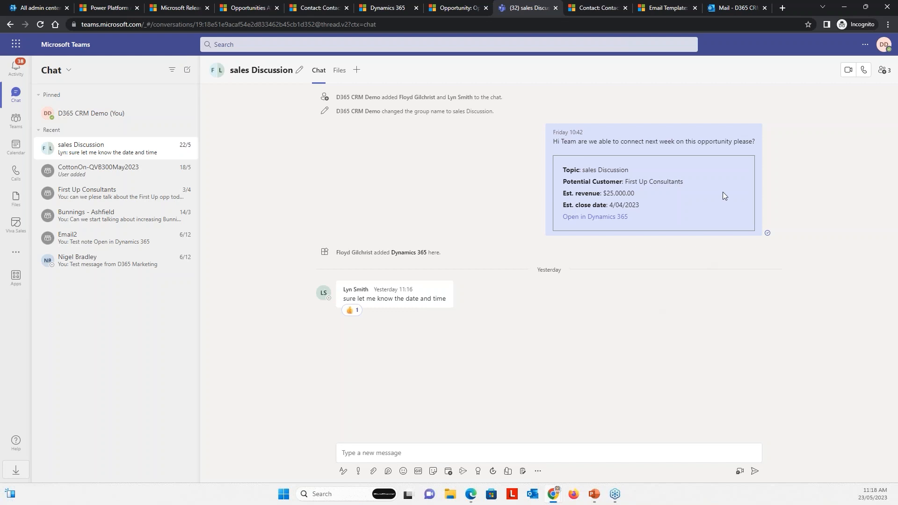
{"action": "mouse_move", "coordinate": [709, 154]}
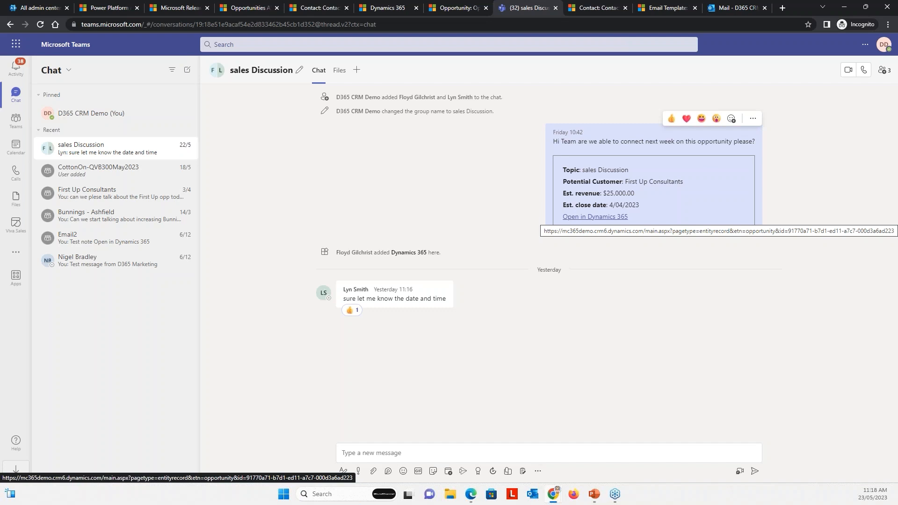
{"action": "left_click", "coordinate": [460, 11]}
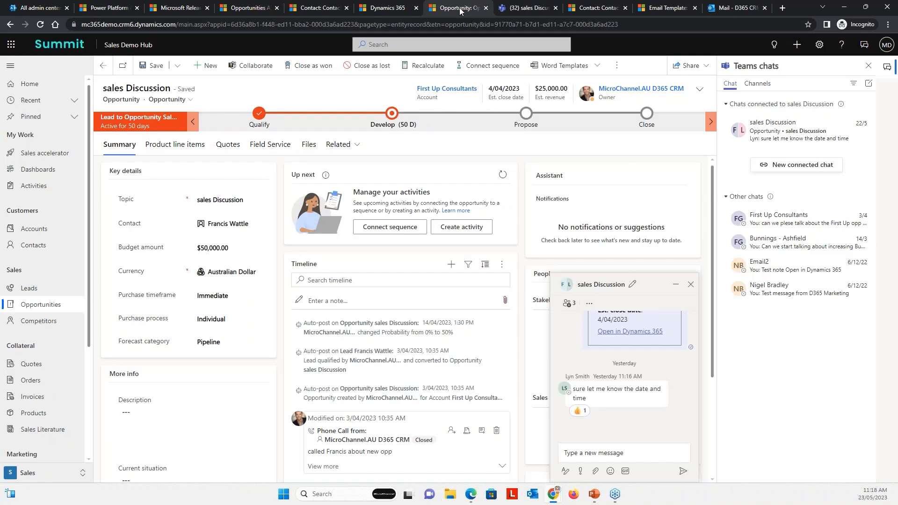
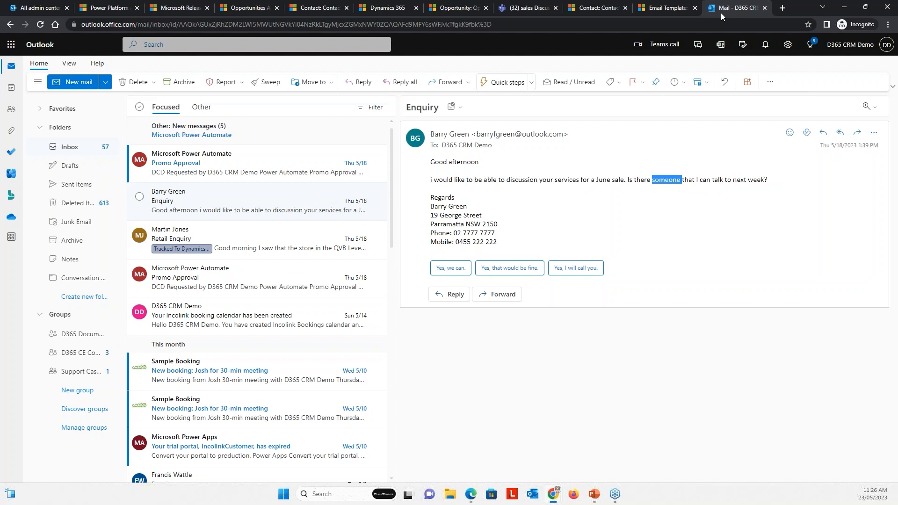
Inspect the Enquiry email in Outlook with the Dynamics 365 add-in, and close the add-in.
{"action": "left_click", "coordinate": [725, 249]}
{"action": "left_click", "coordinate": [874, 134]}
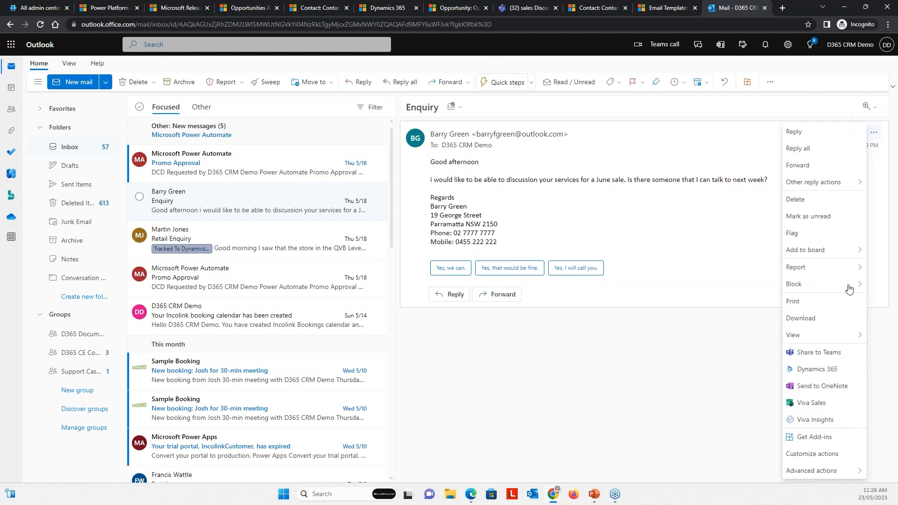
{"action": "left_click", "coordinate": [837, 370]}
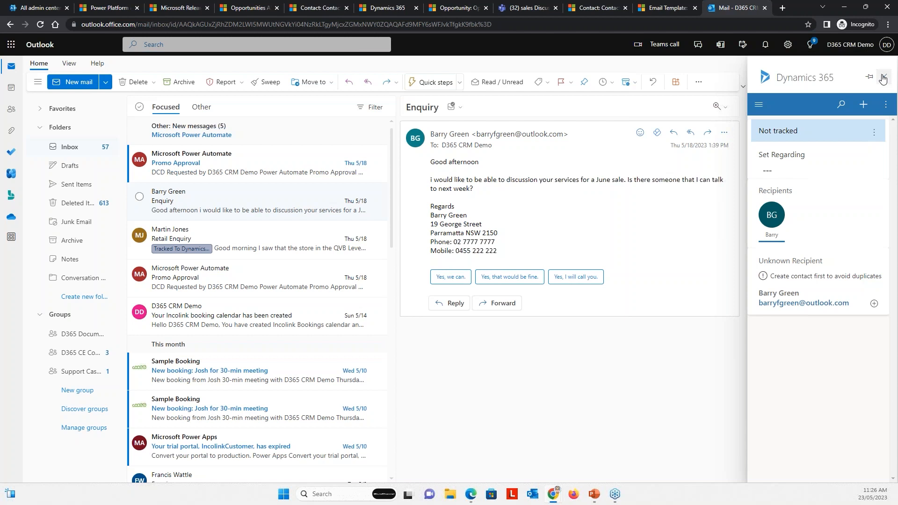
{"action": "left_click", "coordinate": [883, 79]}
Open Viva Sales for the Enquiry email and review its Dynamics 365 information, highlights and suggested new contact, without saving the contact.
{"action": "left_click", "coordinate": [874, 132]}
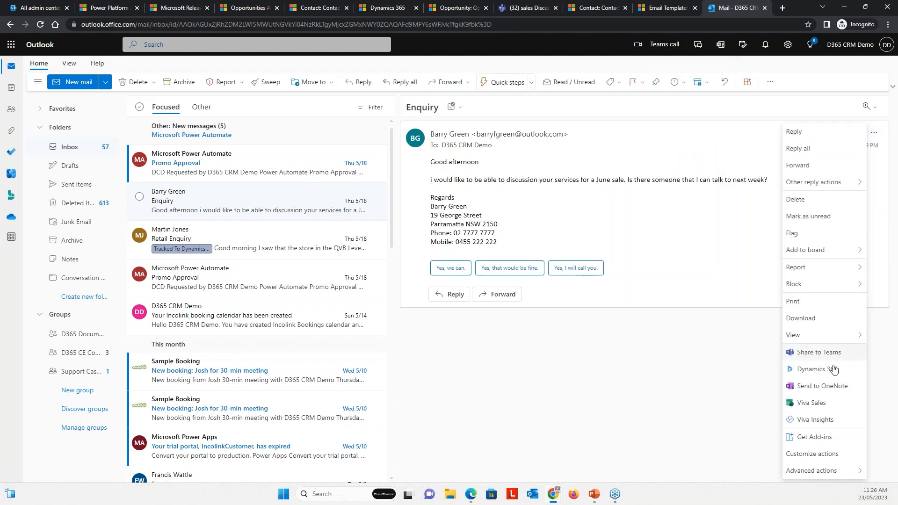
{"action": "left_click", "coordinate": [815, 405]}
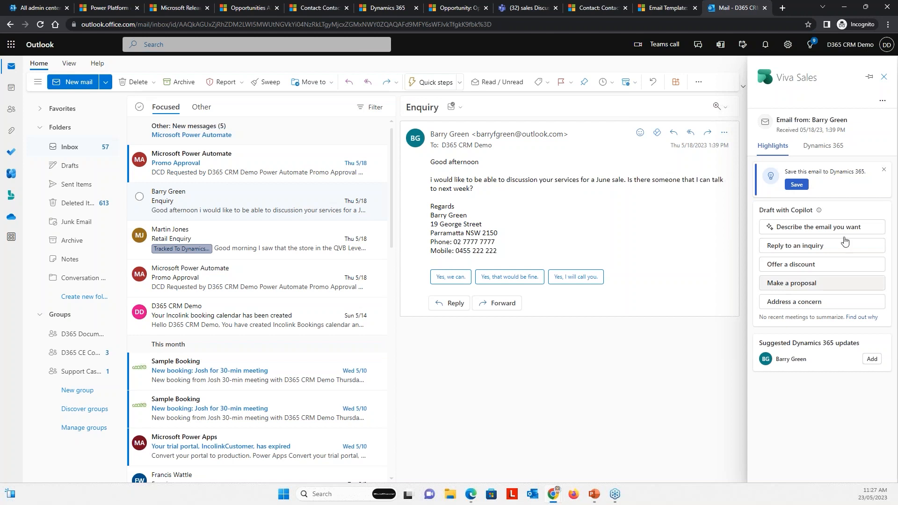
{"action": "left_click", "coordinate": [833, 146]}
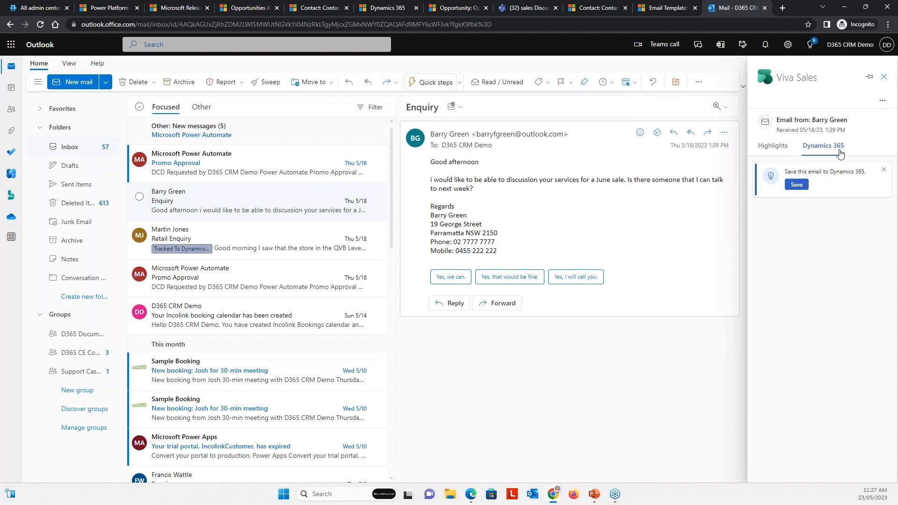
{"action": "left_click", "coordinate": [782, 147]}
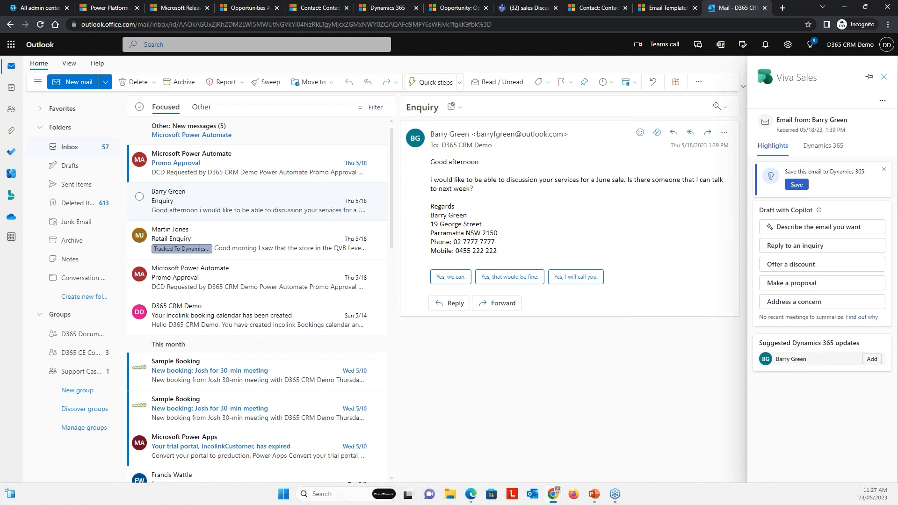
{"action": "left_click", "coordinate": [872, 359]}
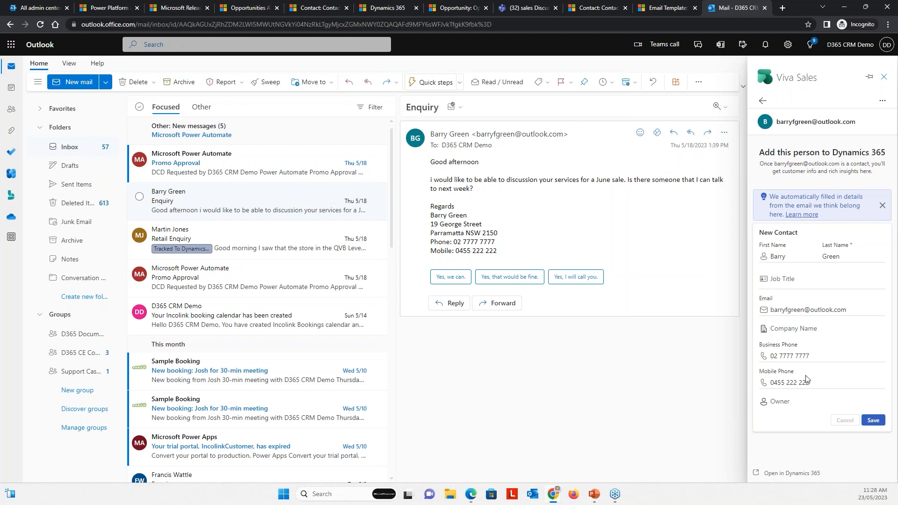
{"action": "left_click", "coordinate": [845, 420]}
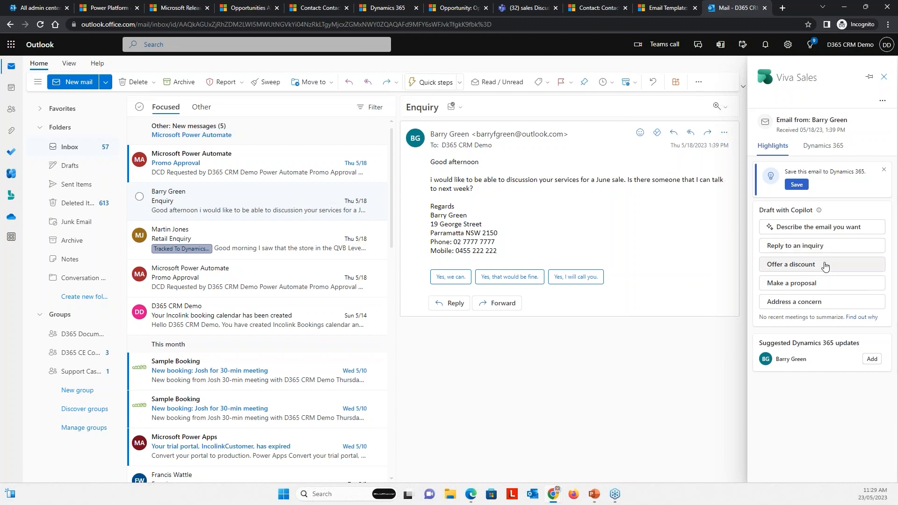
Draft a reply to the Enquiry email with Copilot, and generate an alternative version of the text.
{"action": "left_click", "coordinate": [831, 303]}
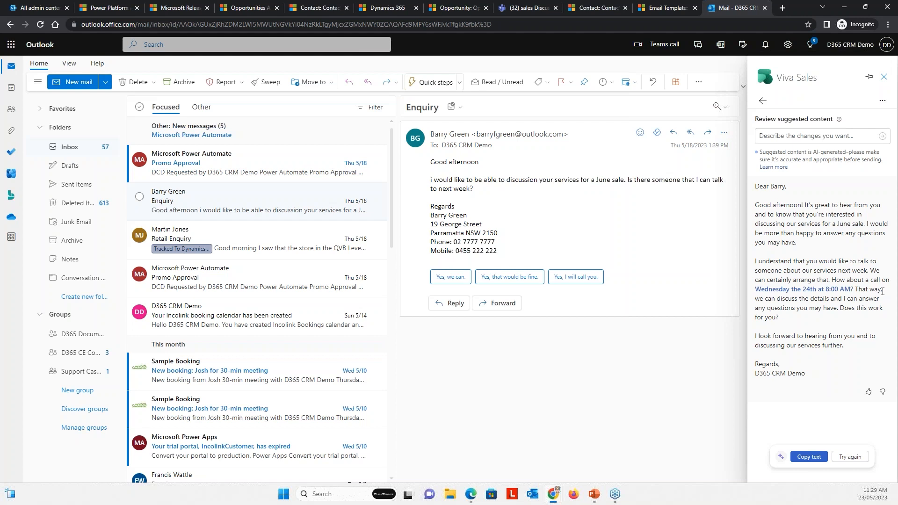
{"action": "left_click", "coordinate": [808, 290]}
{"action": "left_click", "coordinate": [848, 458]}
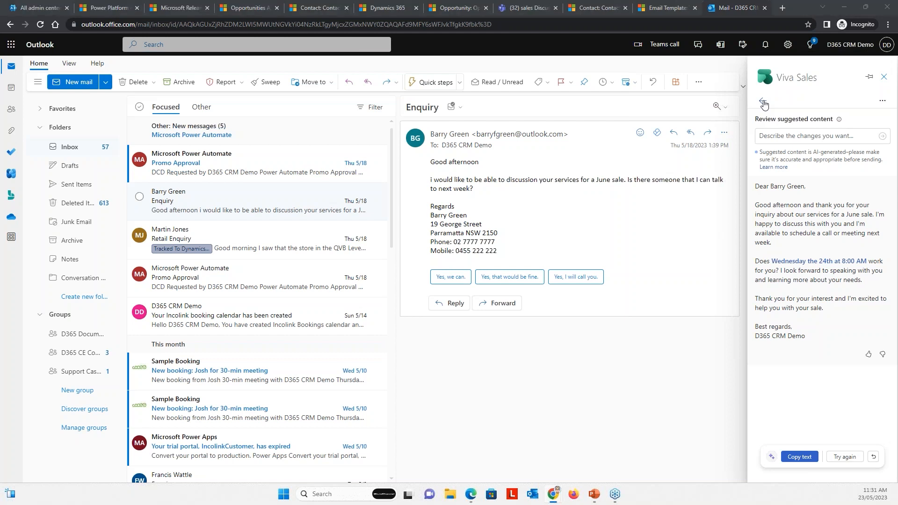
Switch to Dynamics 365 Marketing, view the All Emails list, and return to the HomeCo Connected Homes in 2023 Webinar Invitation.
{"action": "key", "text": "alt+Tab"}
{"action": "key", "text": "Right"}
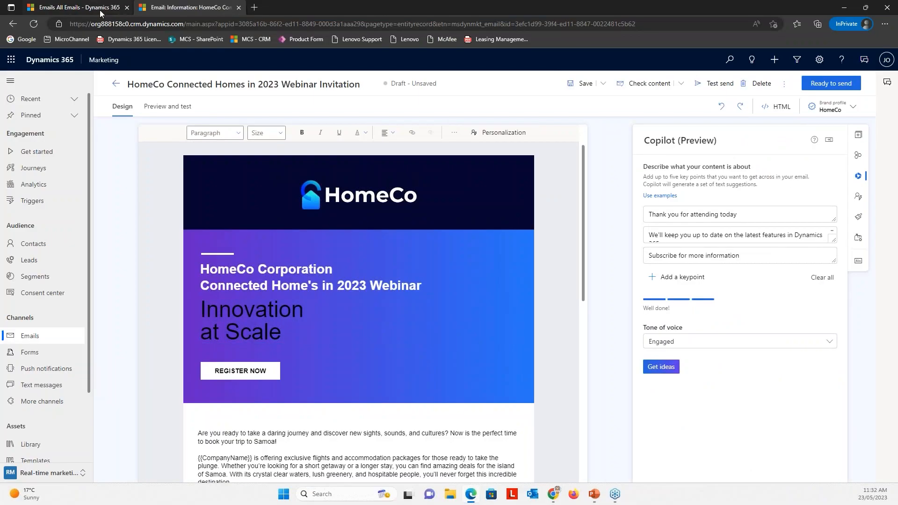
{"action": "left_click", "coordinate": [100, 10]}
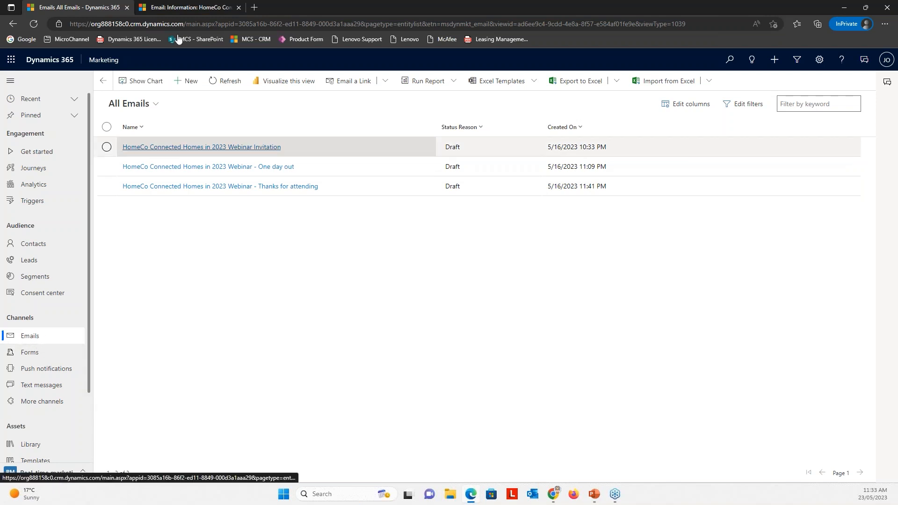
{"action": "mouse_move", "coordinate": [181, 10]}
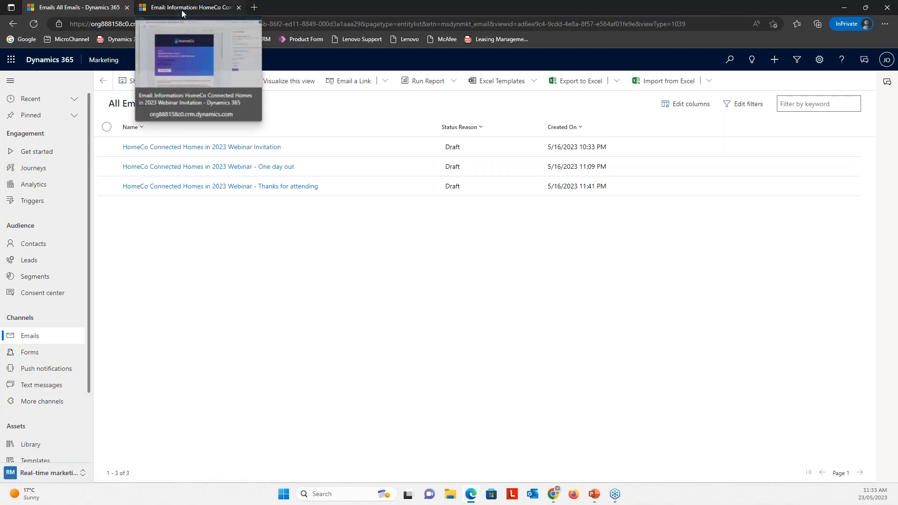
{"action": "left_click", "coordinate": [182, 10]}
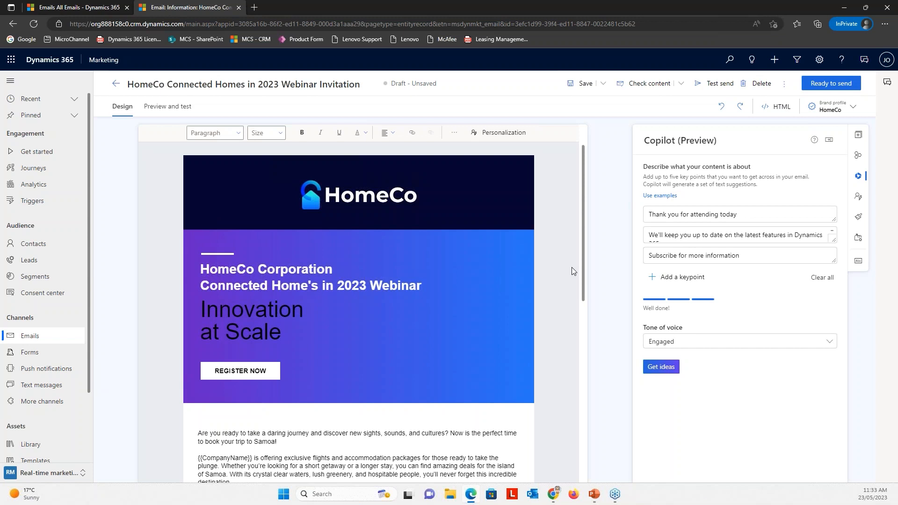
Generate Copilot content ideas for the invitation's empty text block from the existing key points in the Engaged tone, and browse the suggestions.
{"action": "scroll", "coordinate": [572, 268], "scroll_direction": "down", "scroll_amount": 3}
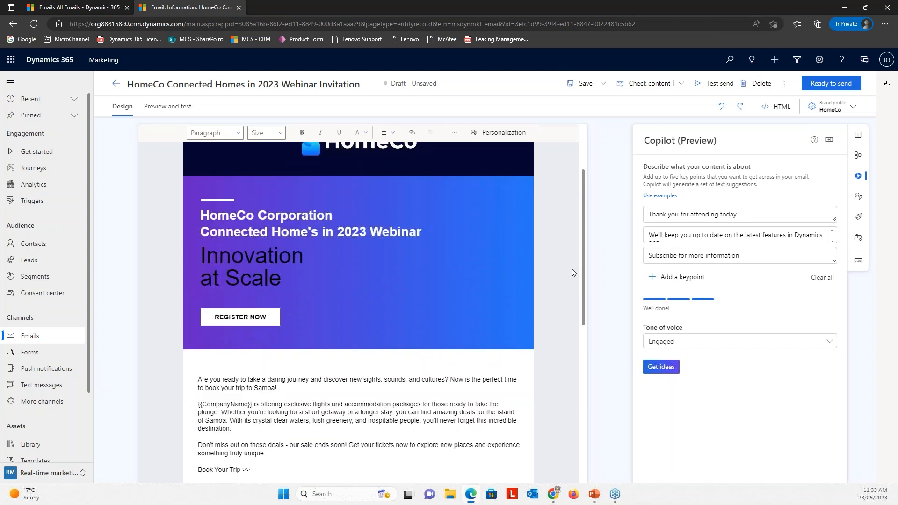
{"action": "scroll", "coordinate": [571, 269], "scroll_direction": "down", "scroll_amount": 2}
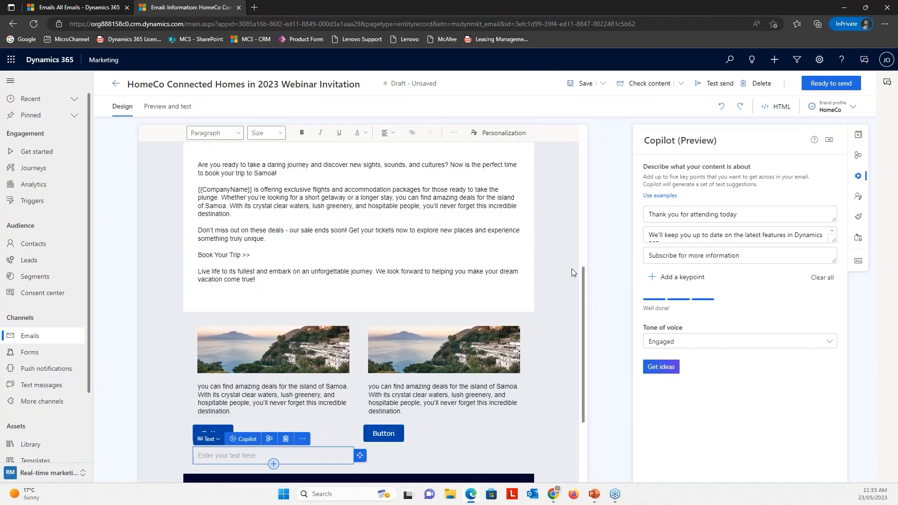
{"action": "scroll", "coordinate": [572, 268], "scroll_direction": "down", "scroll_amount": 2}
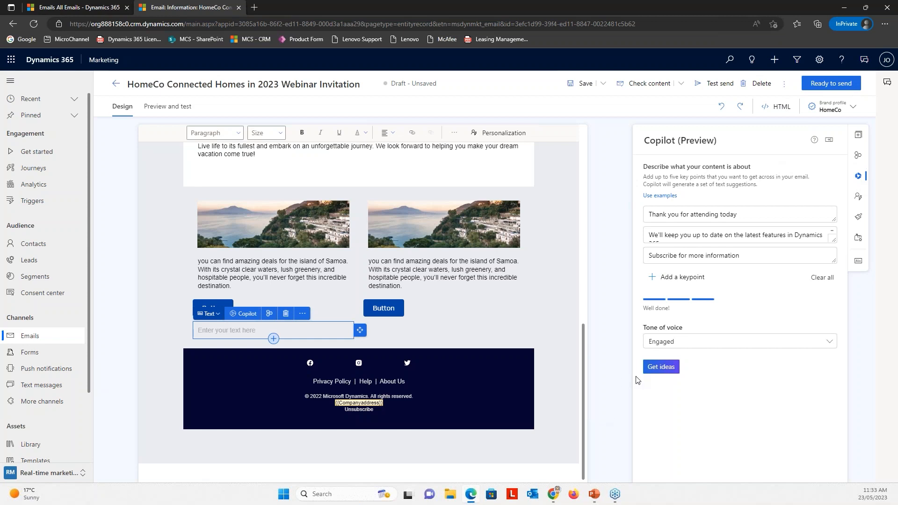
{"action": "left_click", "coordinate": [661, 368]}
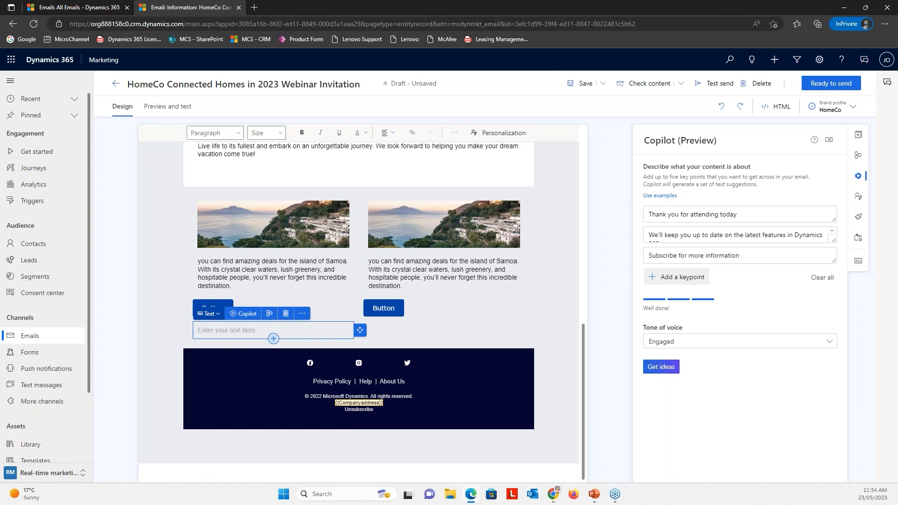
{"action": "left_click", "coordinate": [695, 342]}
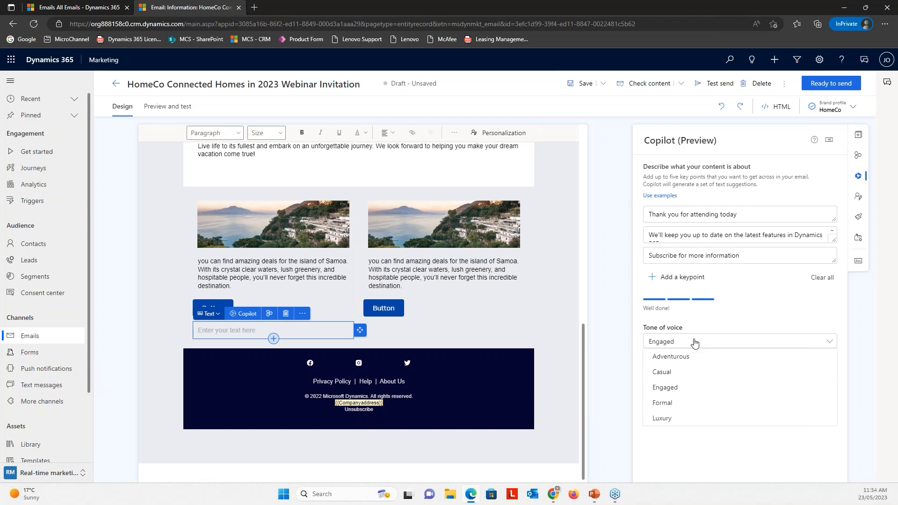
{"action": "left_click", "coordinate": [694, 342]}
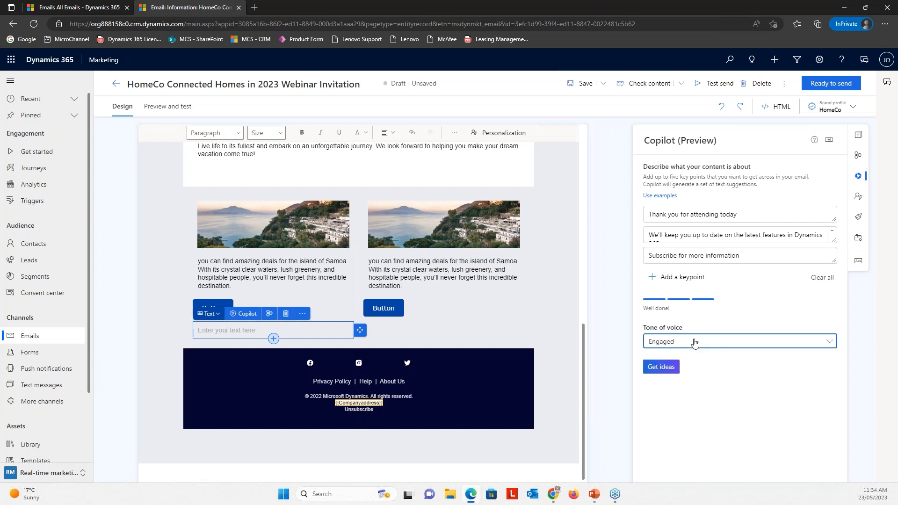
{"action": "left_click", "coordinate": [661, 367]}
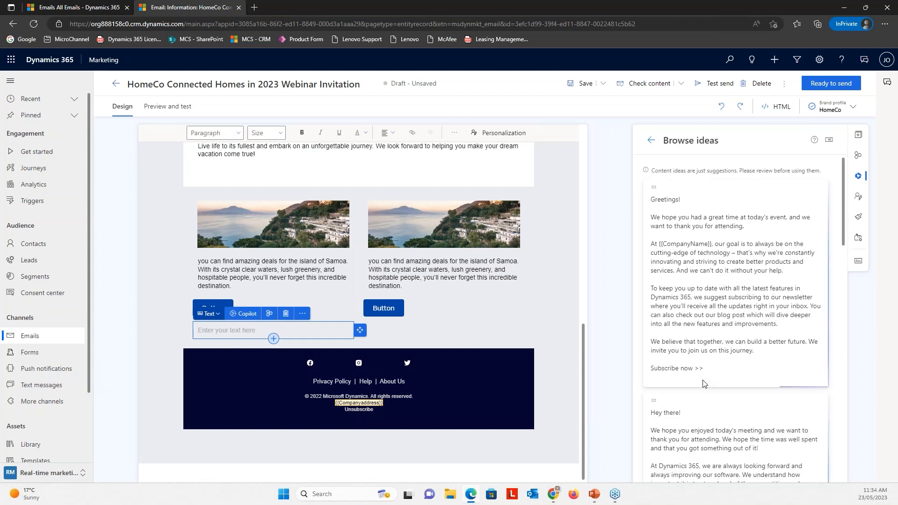
{"action": "mouse_move", "coordinate": [845, 161]}
{"action": "left_mouse_down"}
{"action": "mouse_move", "coordinate": [845, 239]}
{"action": "mouse_move", "coordinate": [844, 167]}
{"action": "left_mouse_up"}
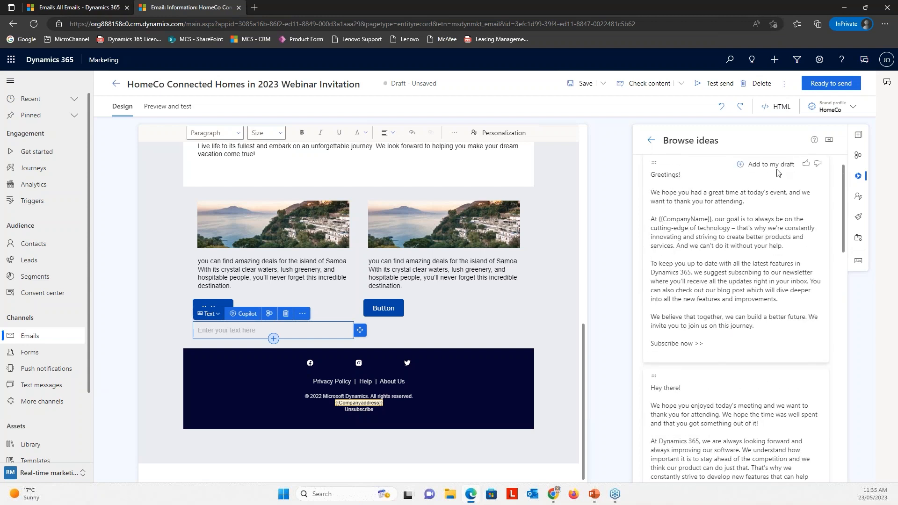